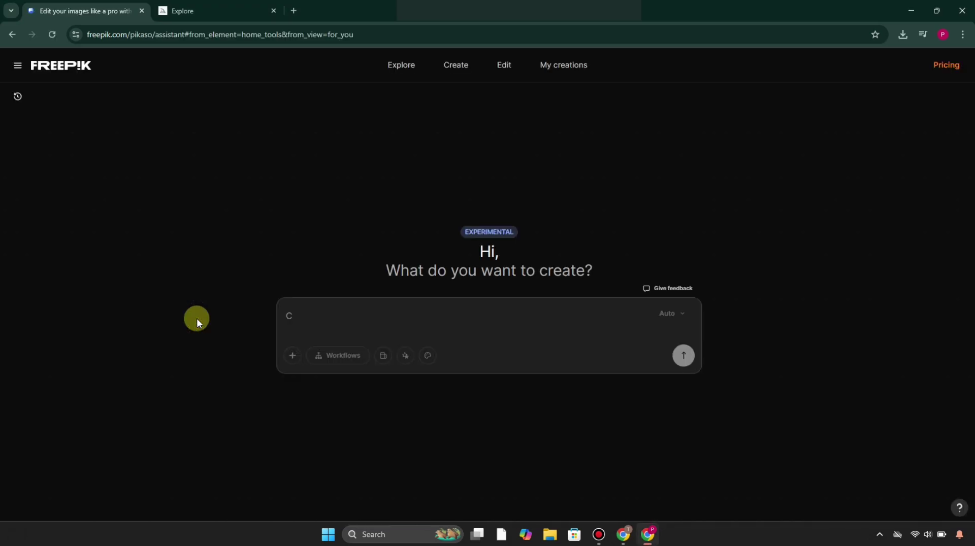
Ask the AI Assistant how primary and secondary colors differ, then go back to the home page.
text(exp)
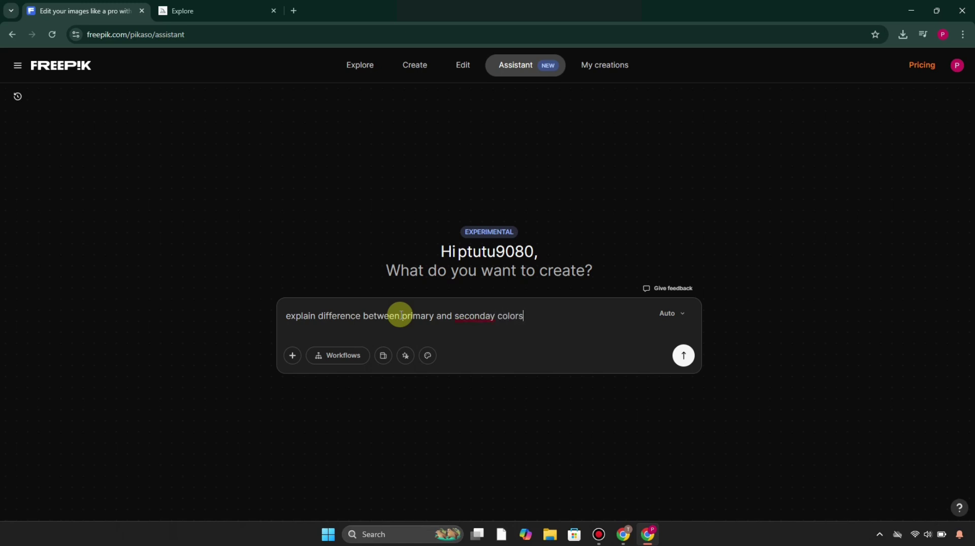
key(Return)
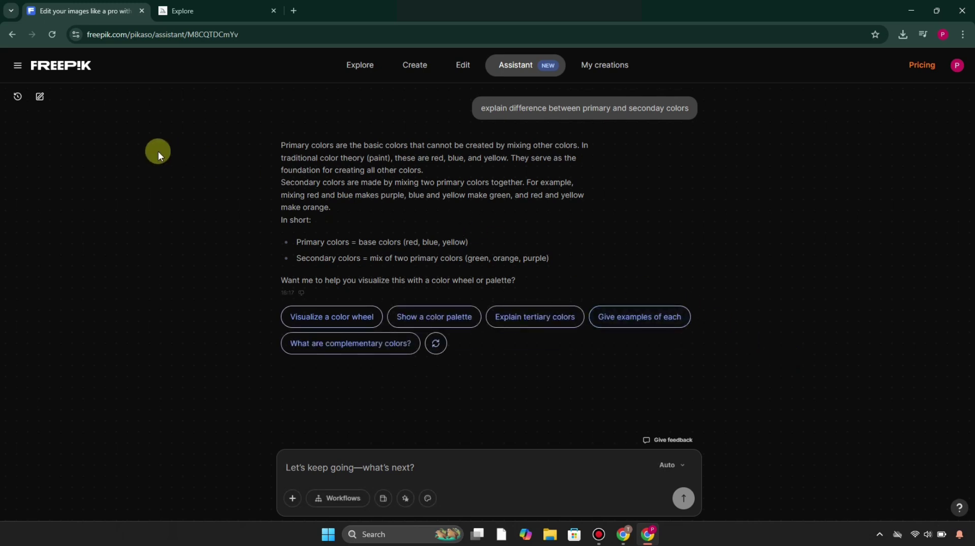
click(10, 35)
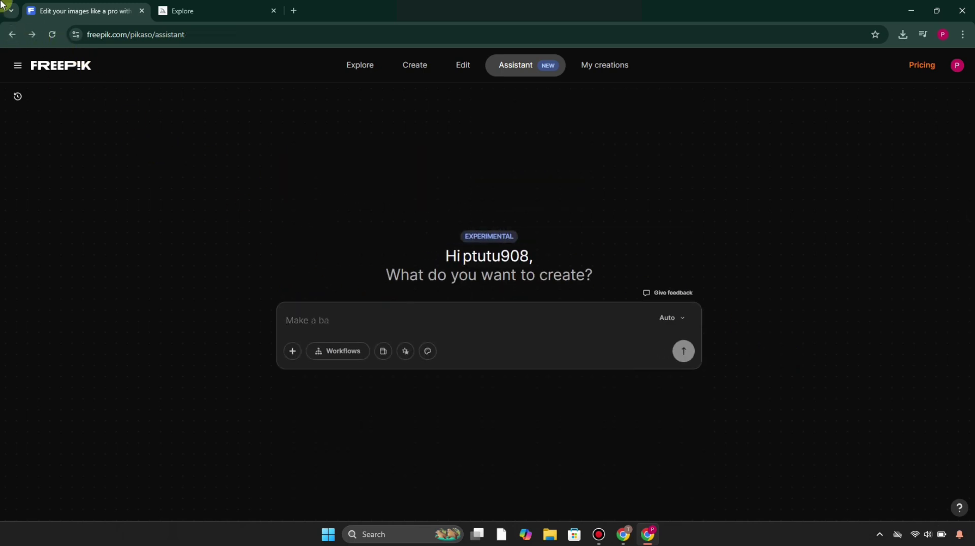
click(12, 35)
Open the Upscale tool and extend the man's photo to a tall 1:2 canvas.
click(12, 35)
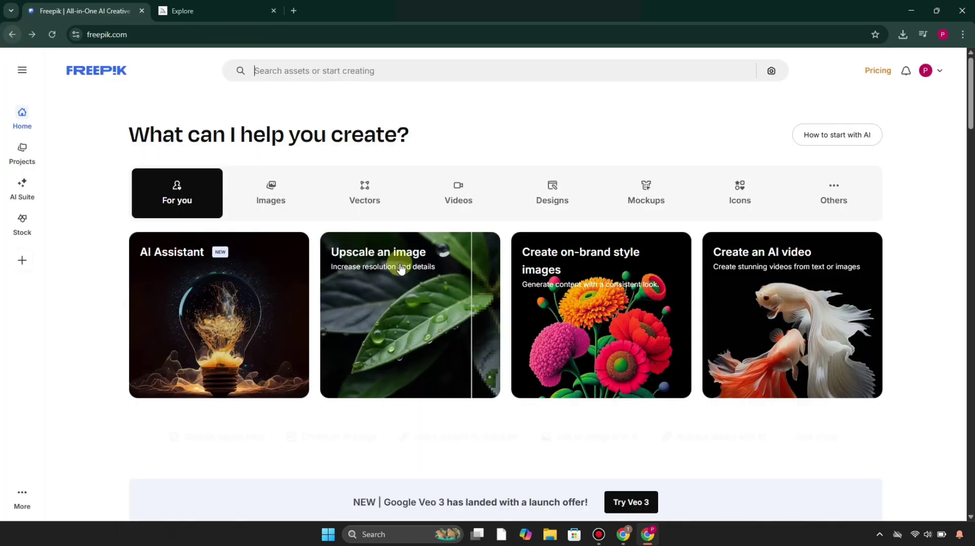
click(417, 291)
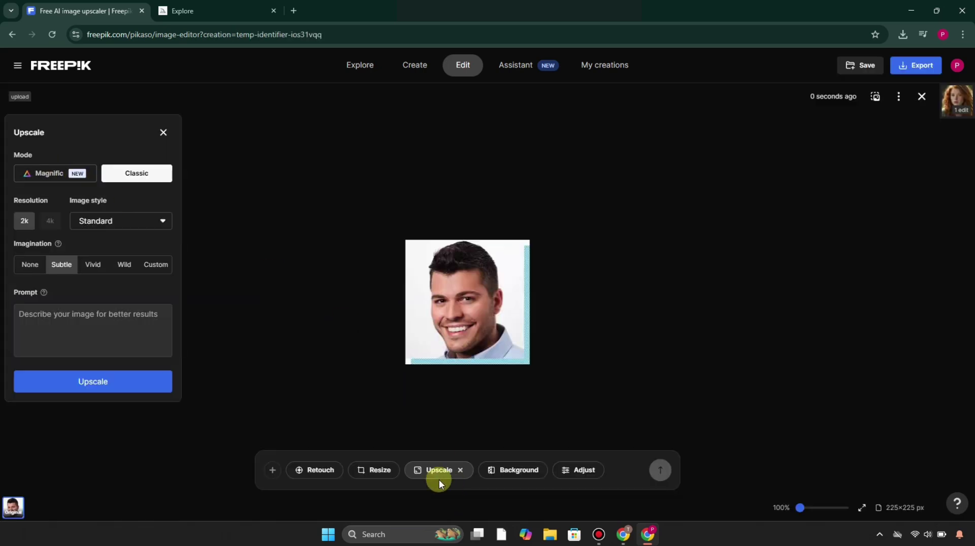
click(378, 470)
click(71, 263)
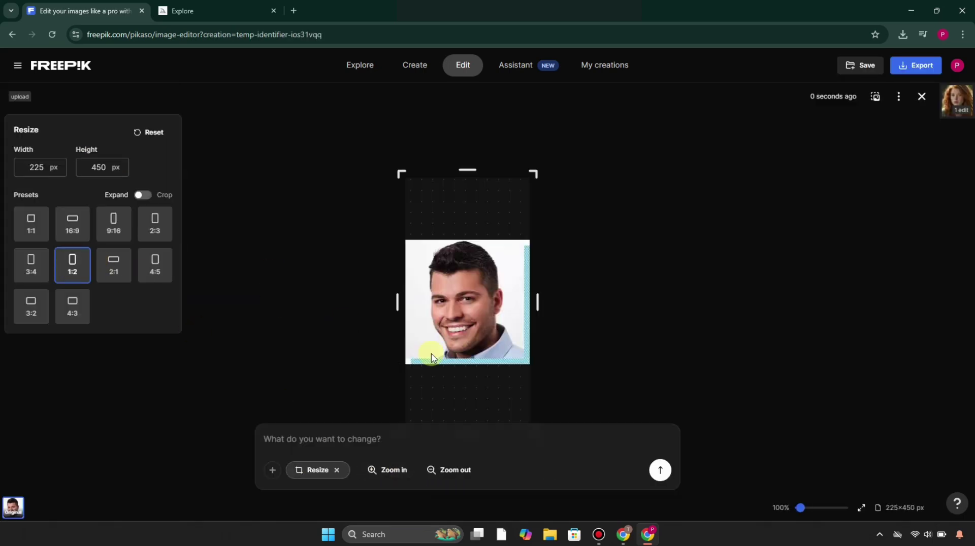
click(659, 469)
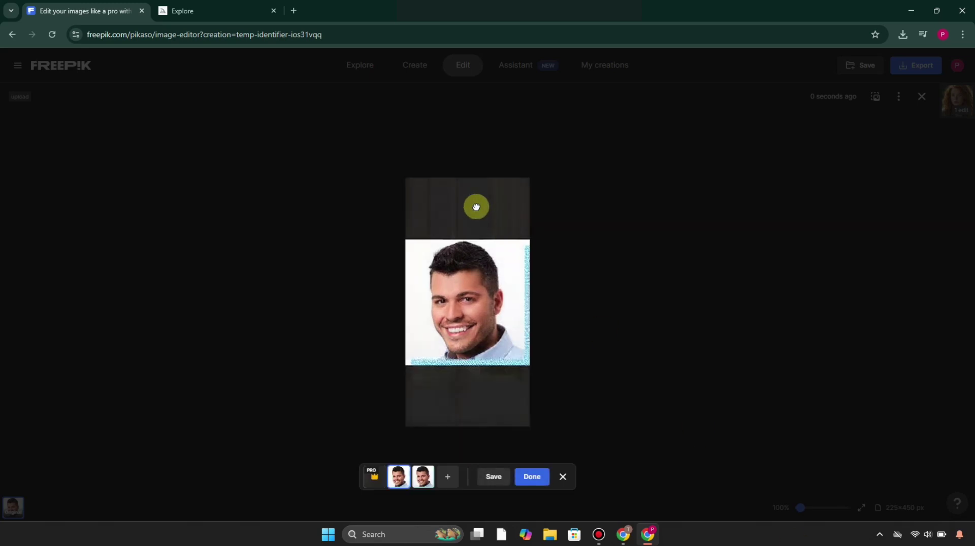
Discard the extended result, close the editor and open the red-haired woman's image from history.
mouse_move(477, 207)
mouse_down()
mouse_move(516, 212)
mouse_move(480, 203)
mouse_up()
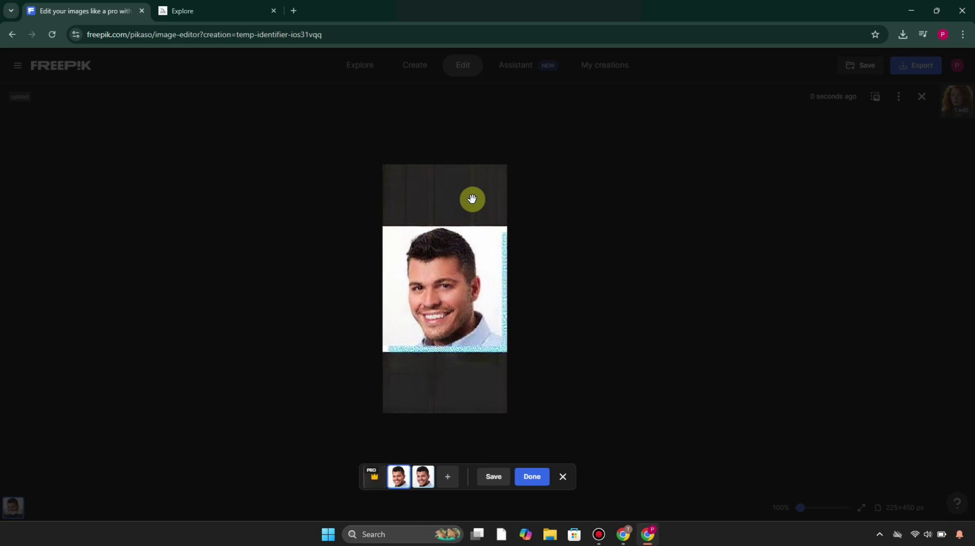
click(562, 477)
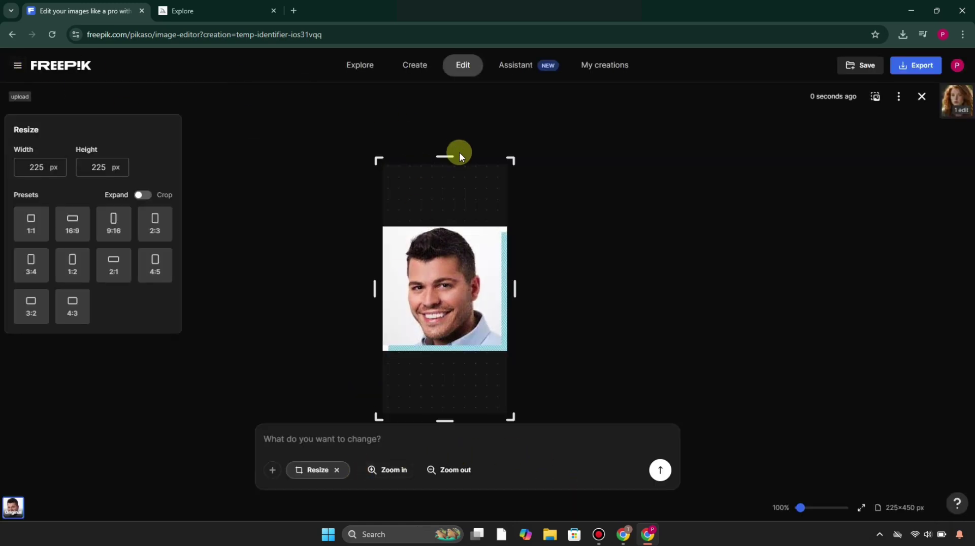
click(929, 97)
click(321, 268)
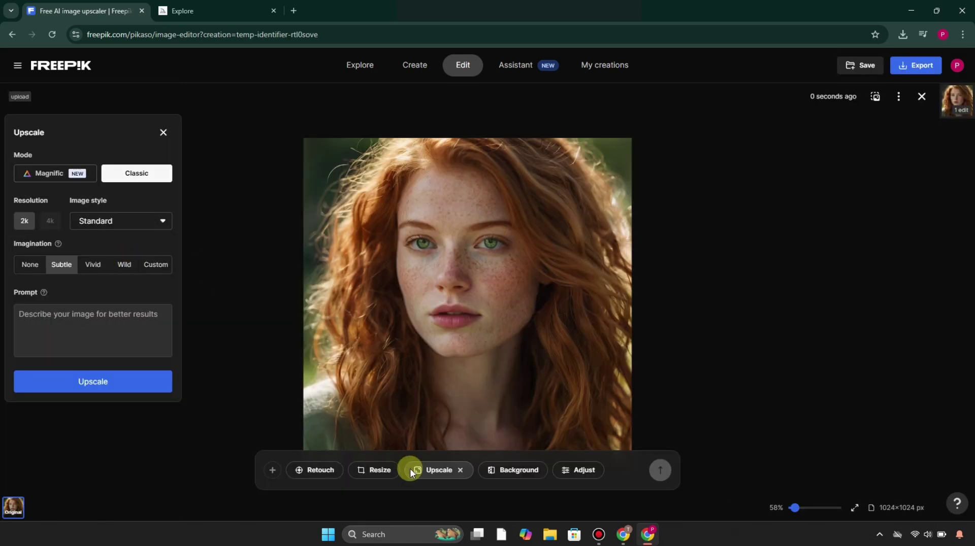
Expand the red-haired woman's portrait to a 1:2 ratio, accepting the 1320px downsize.
click(378, 473)
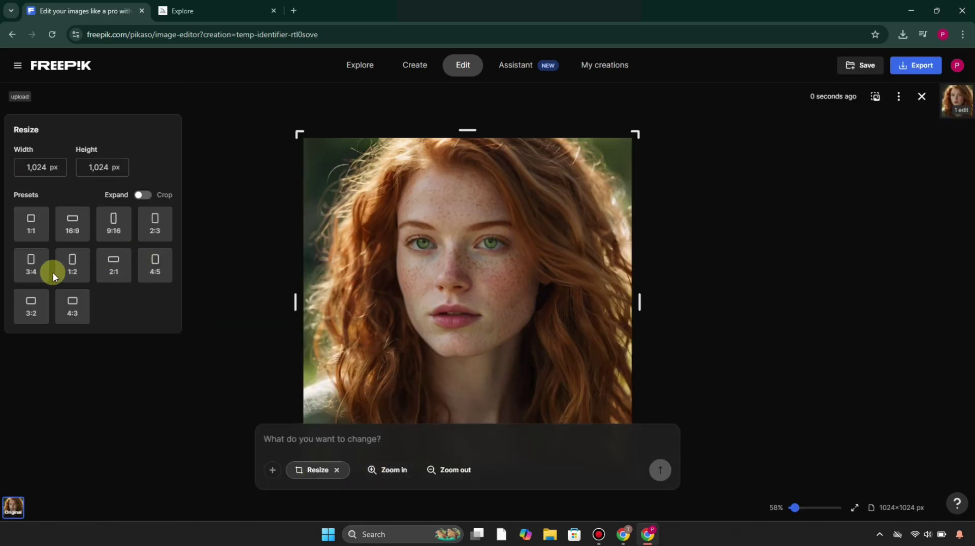
click(73, 269)
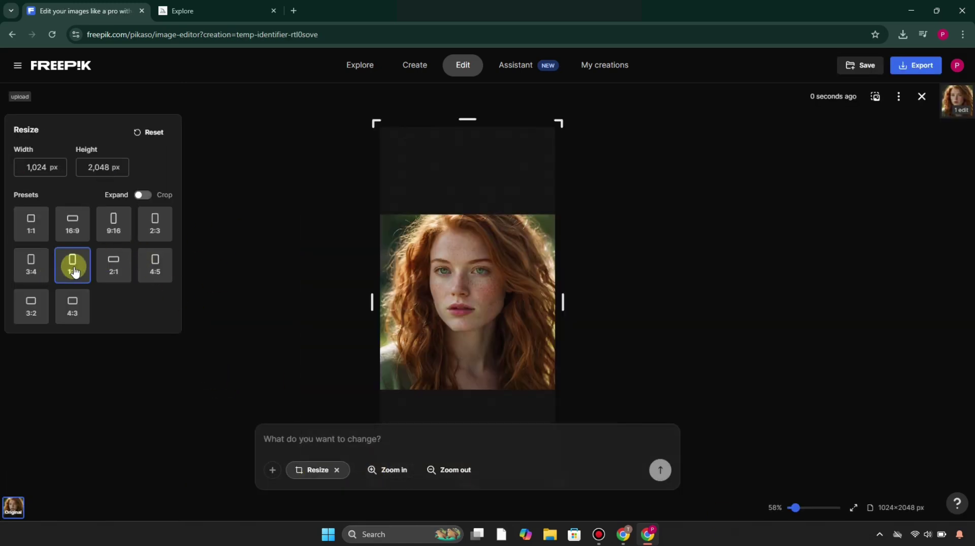
click(660, 470)
click(526, 325)
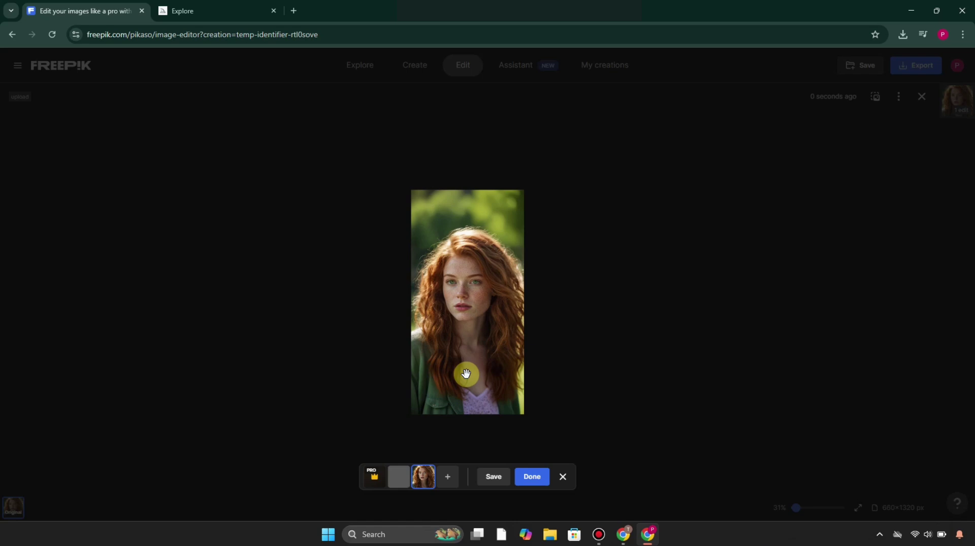
click(544, 479)
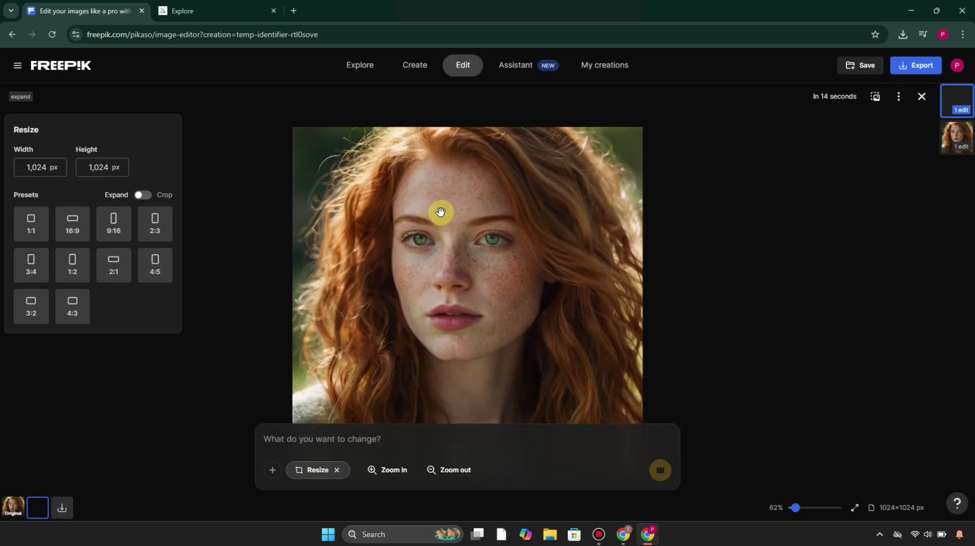
Leave the editor and return to the Freepik home page.
scroll(698, 297, up, 5)
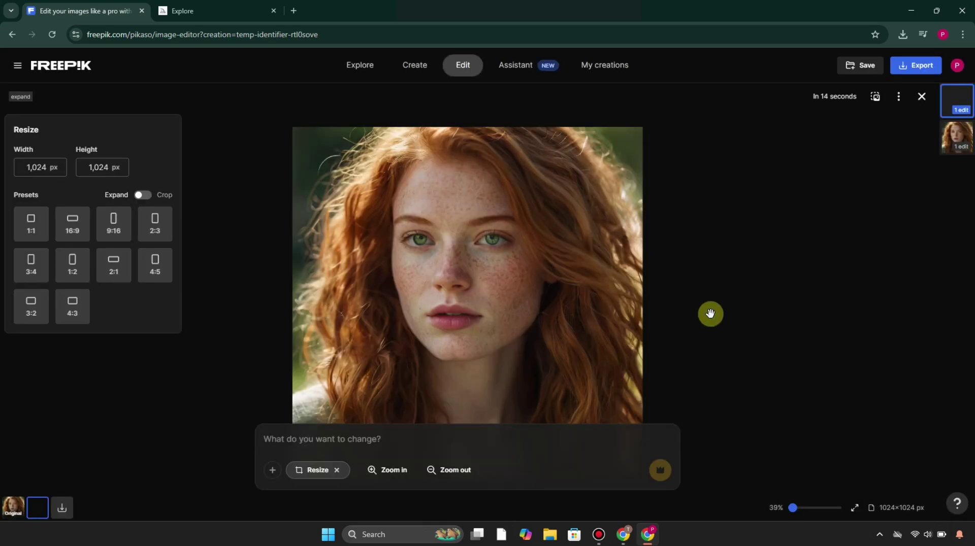
click(17, 42)
click(760, 219)
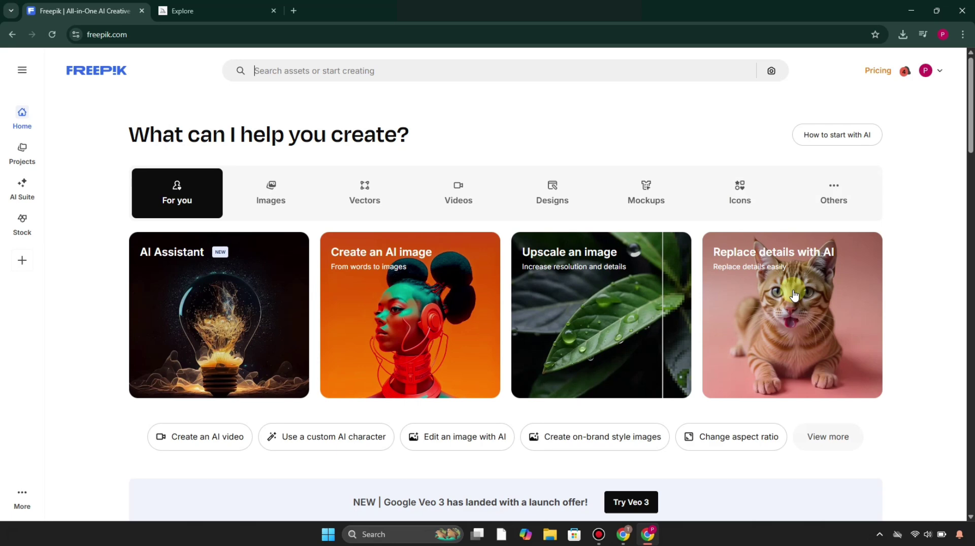
Open the AI image generator and enter the prompt 'a man flying in the sky'.
click(440, 293)
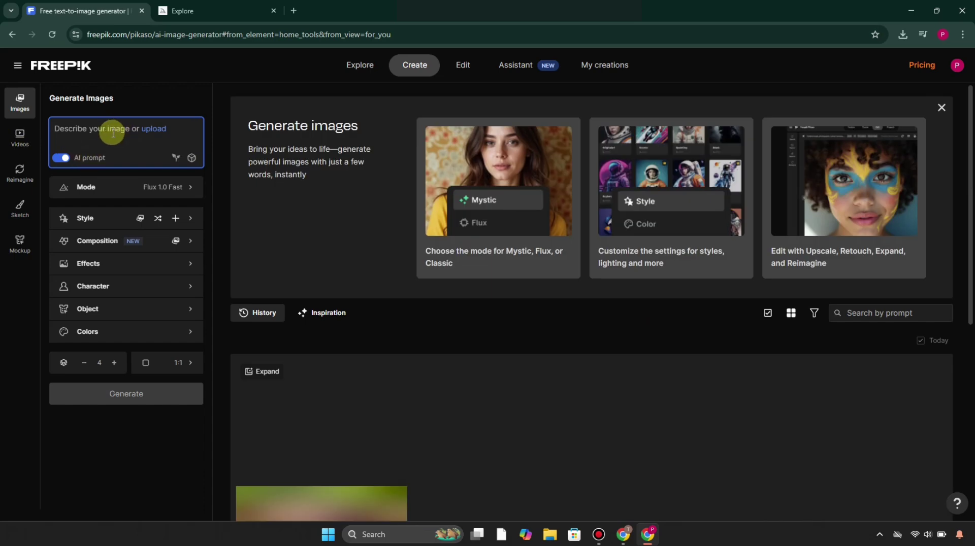
click(97, 138)
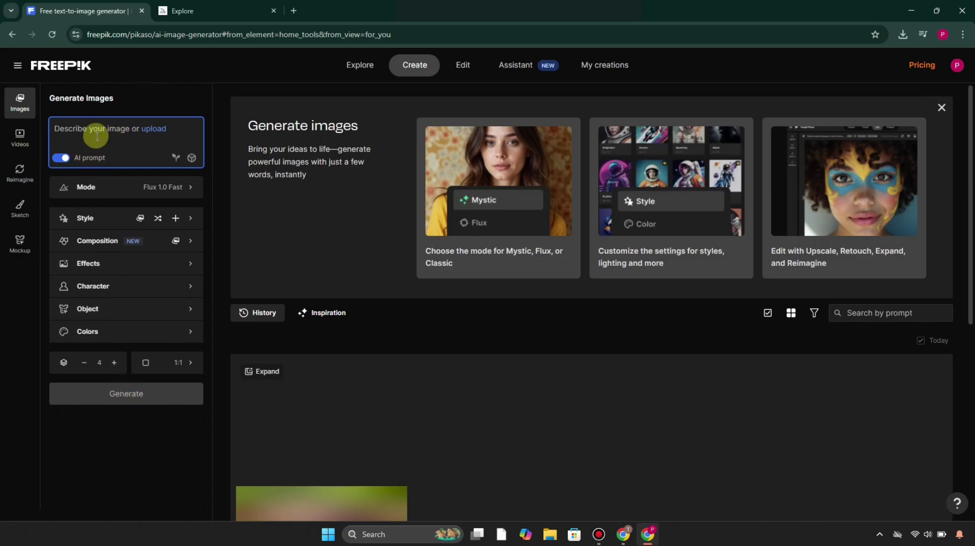
text(a man flying in the sky)
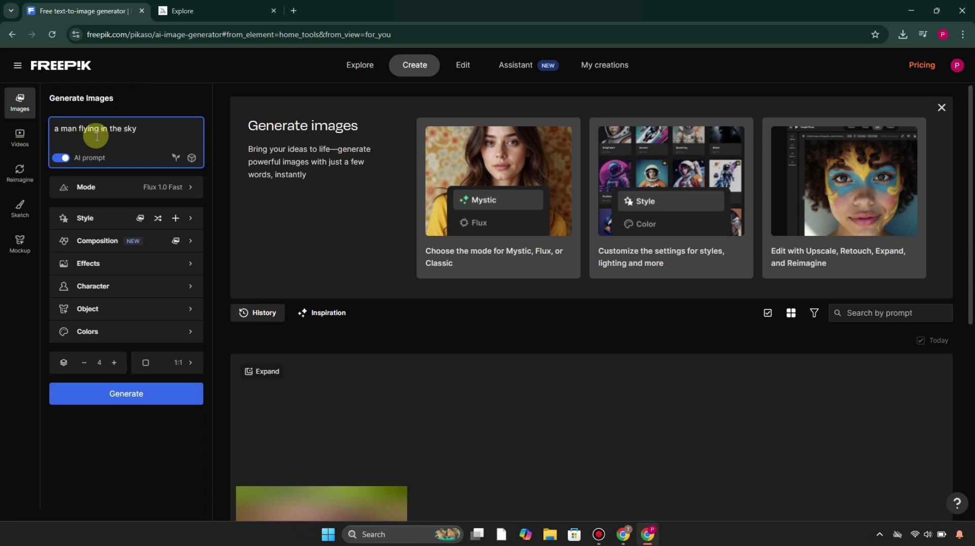
Switch the generation mode to Classic.
click(123, 189)
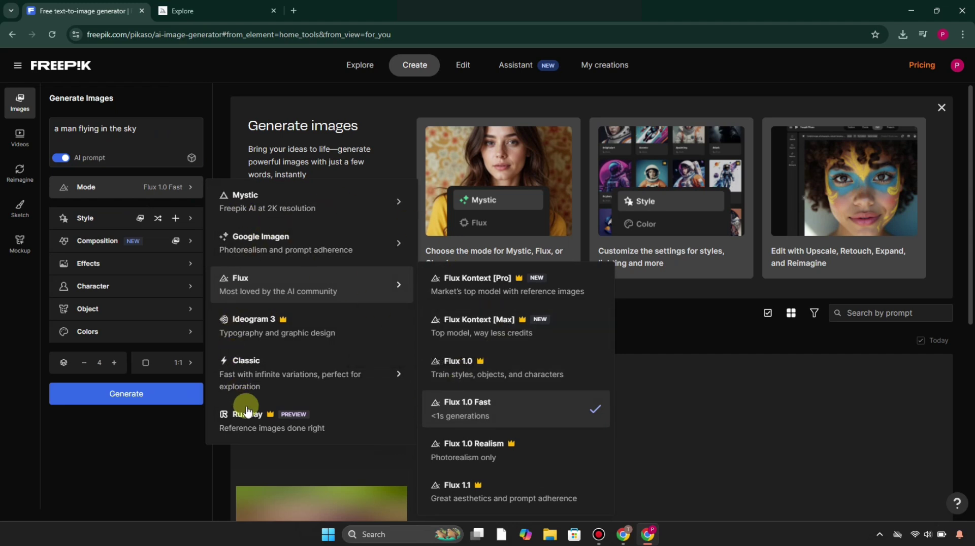
click(283, 371)
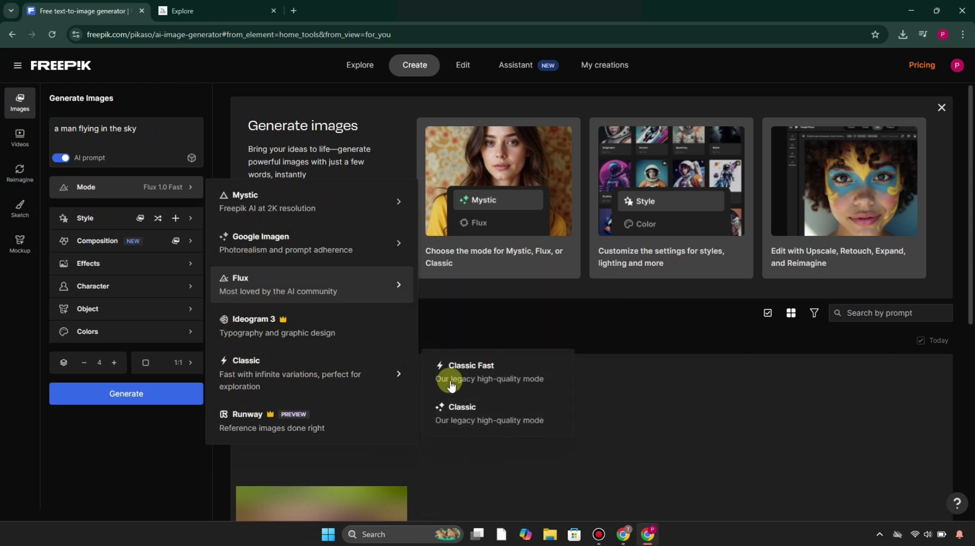
click(476, 423)
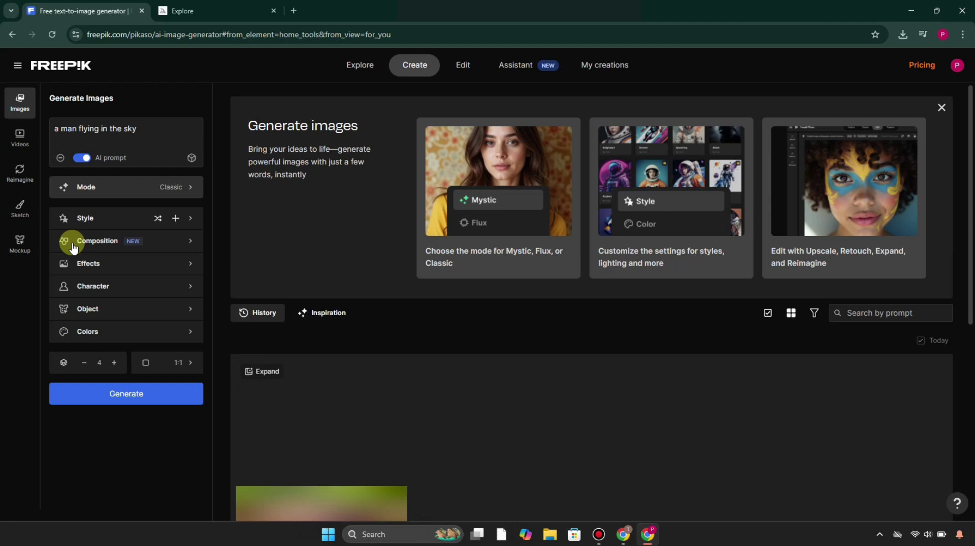
Apply the # cartoon style and softhue effect, then glance at the objects library.
click(117, 230)
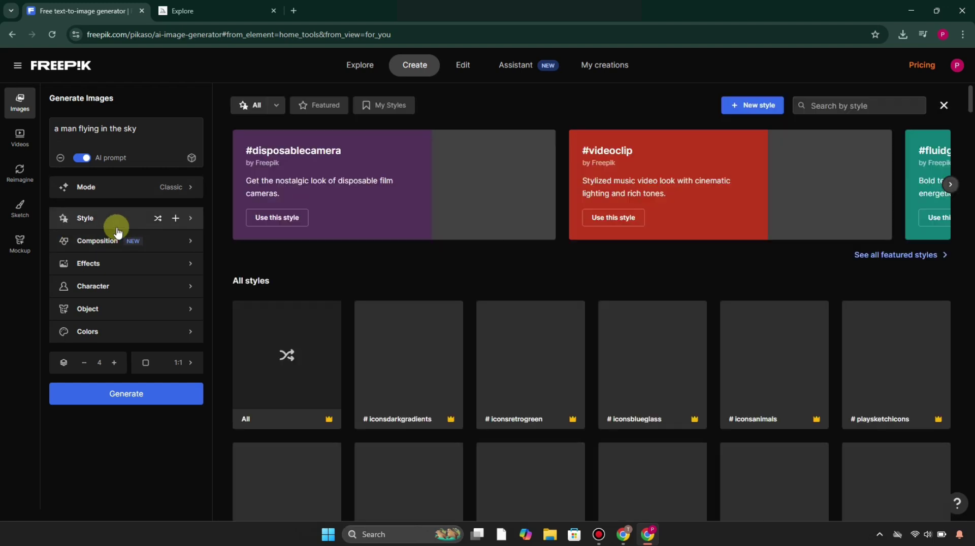
scroll(520, 346, down, 6)
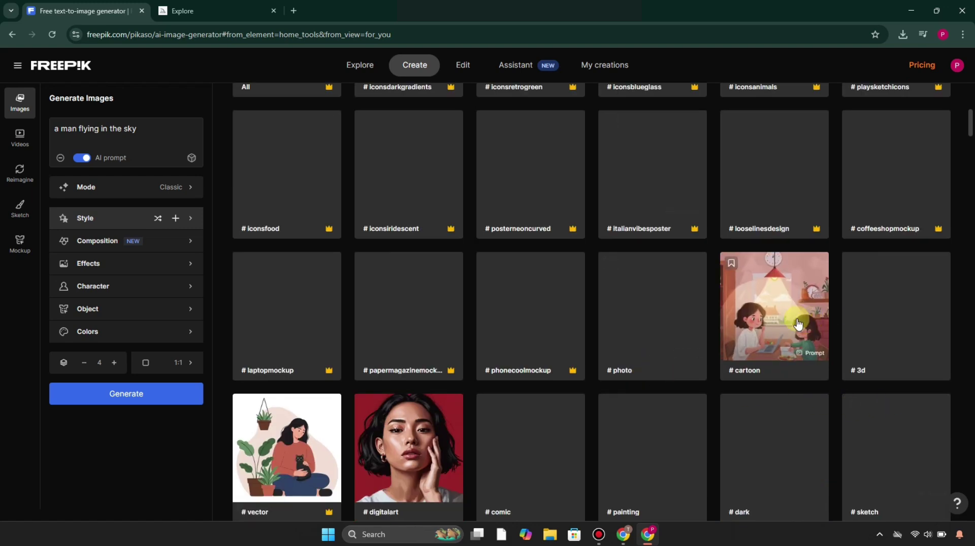
click(789, 323)
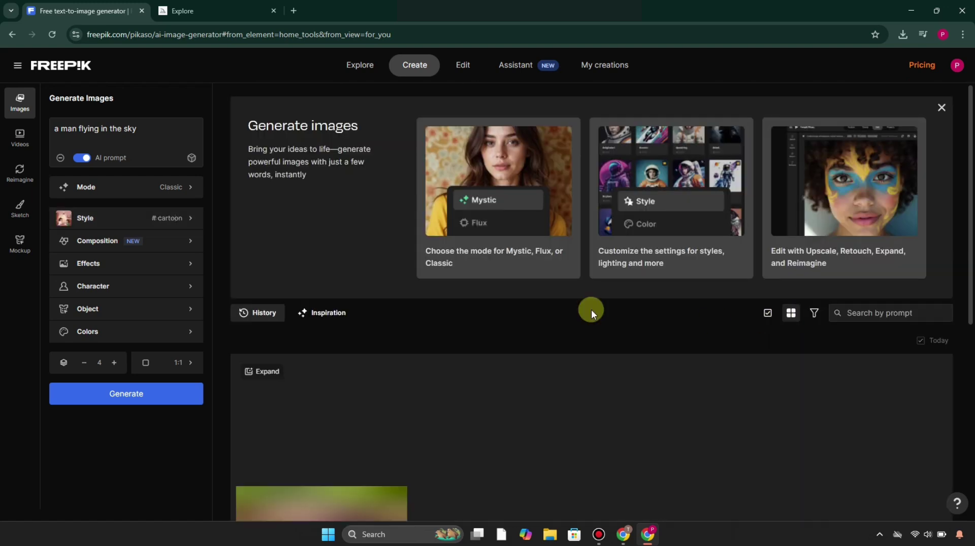
click(148, 277)
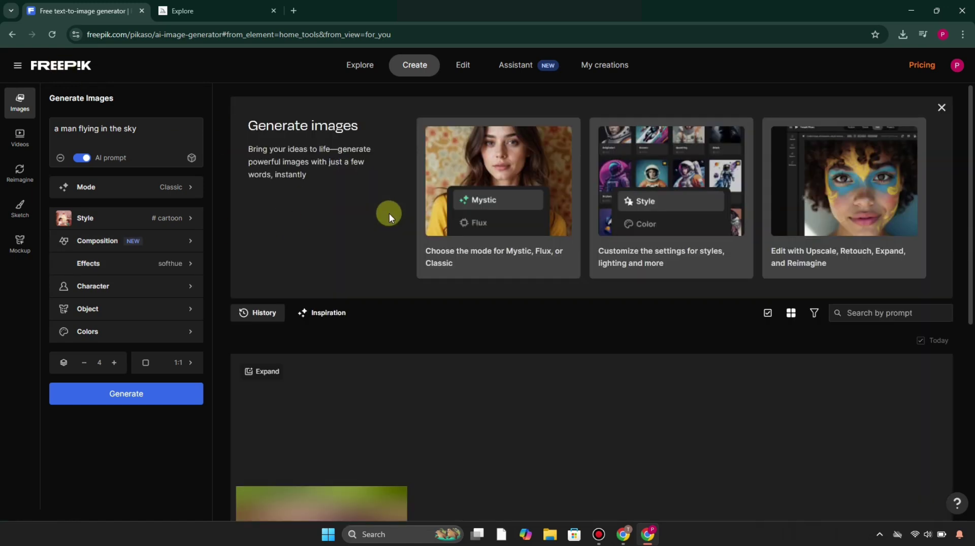
click(389, 213)
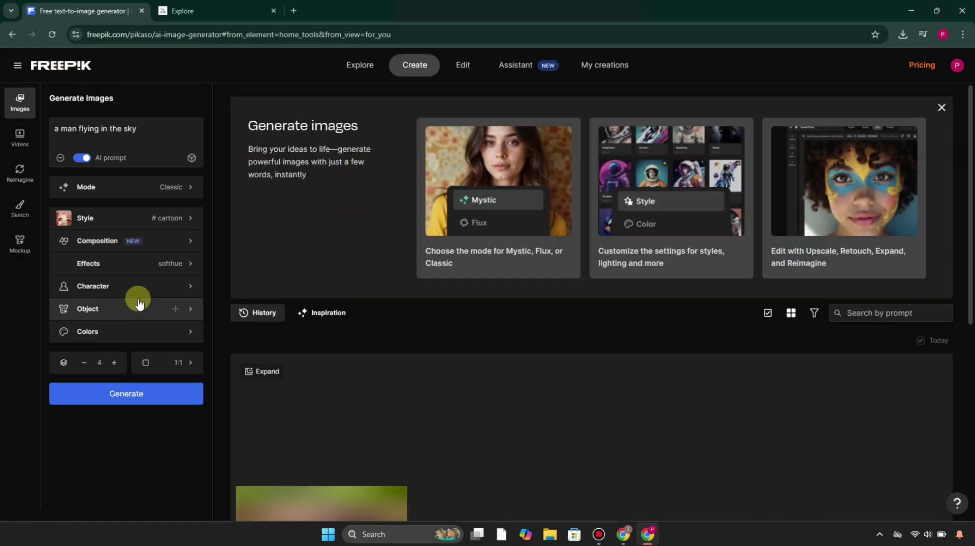
click(144, 315)
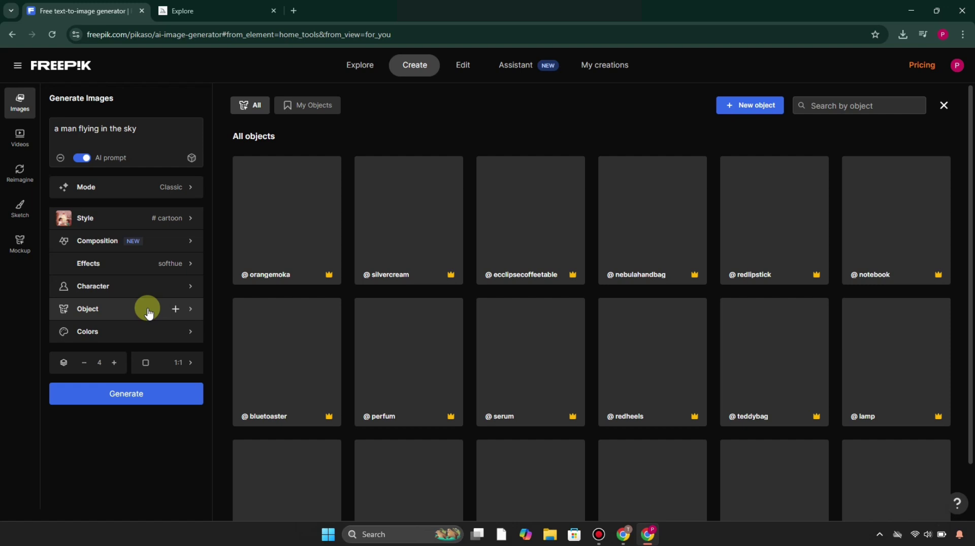
click(134, 311)
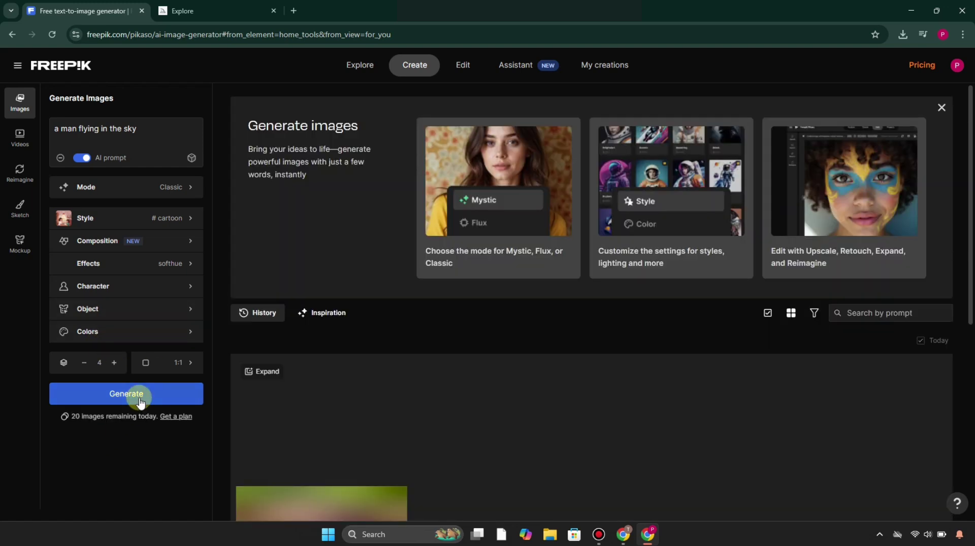
Generate the cartoon flying-man image, then return to the Freepik home page.
click(102, 394)
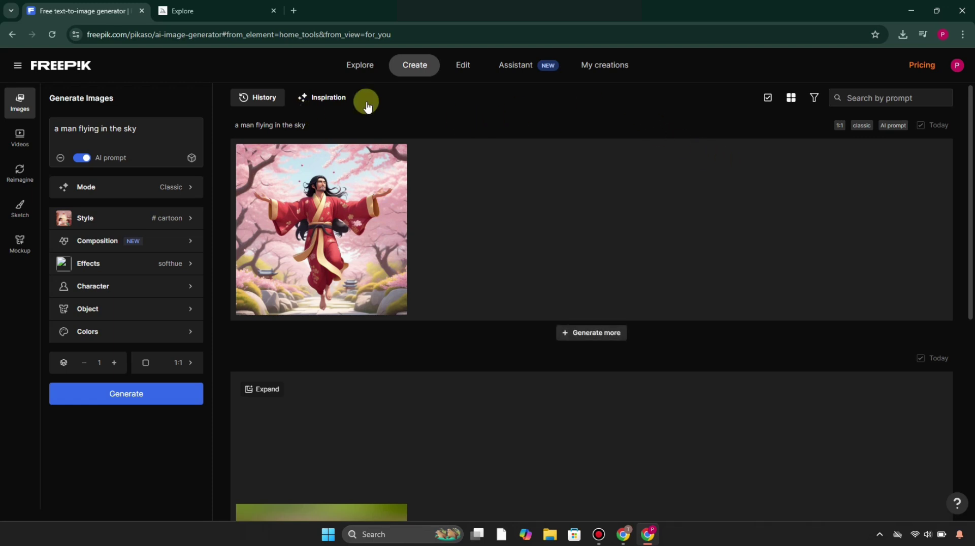
click(61, 65)
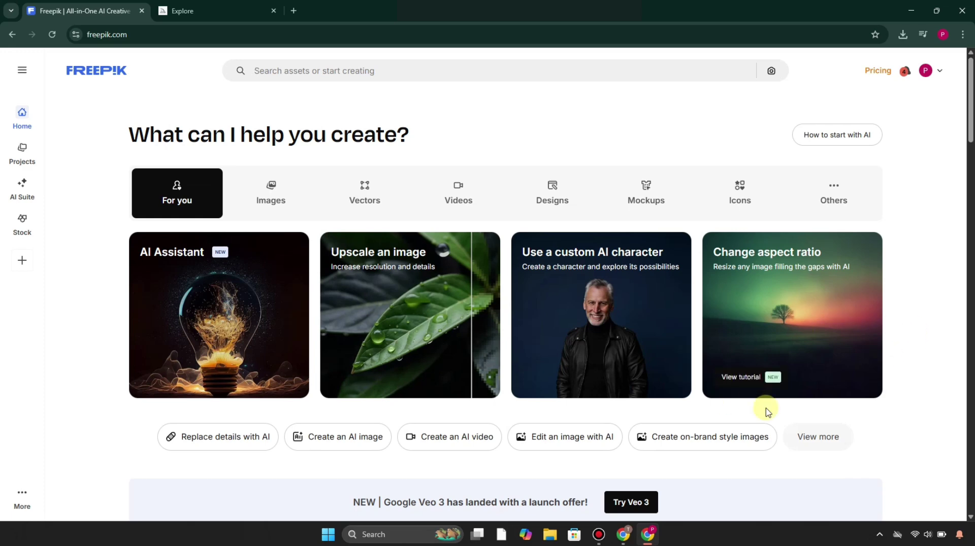
Browse the Freepik home page and pricing plans, then switch to the Midjourney Explore tab.
scroll(961, 324, down, 6)
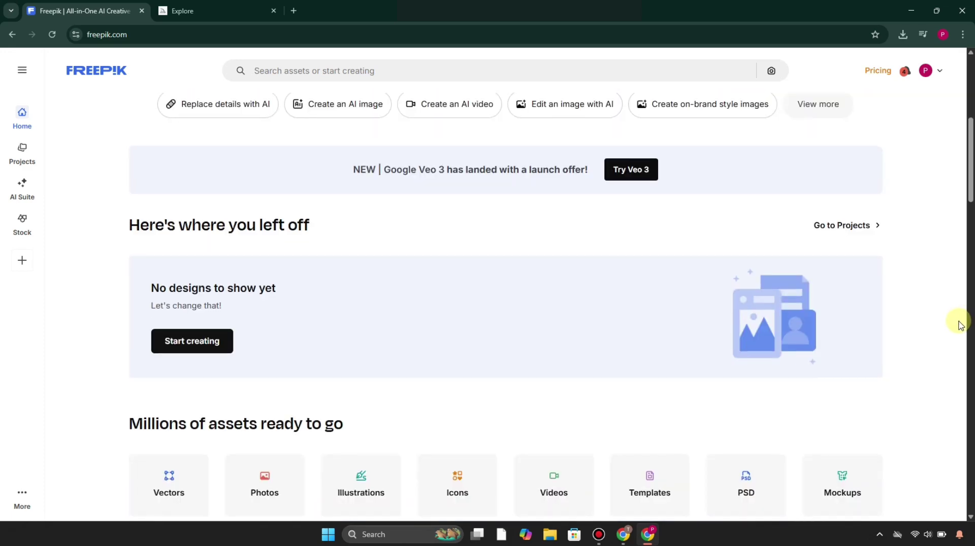
scroll(961, 325, down, 4)
scroll(960, 325, up, 10)
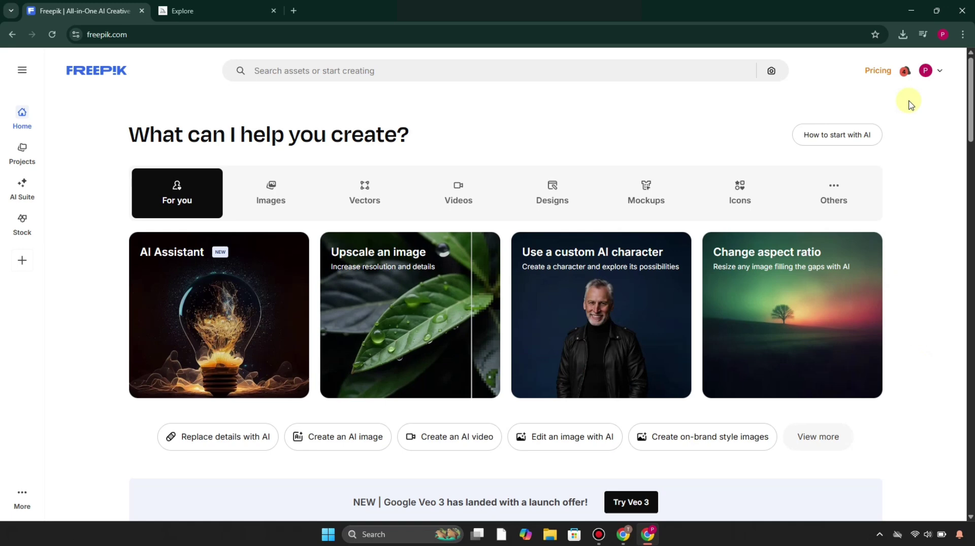
click(879, 73)
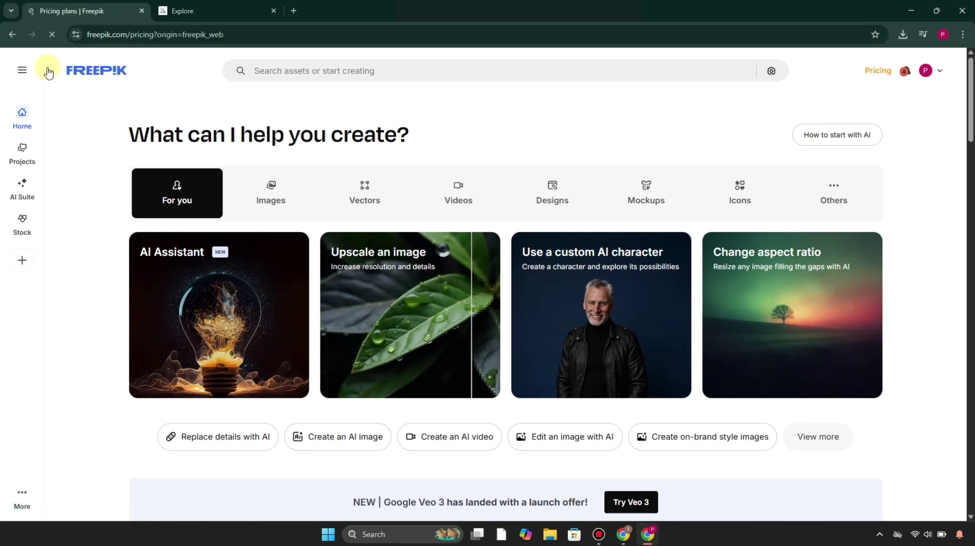
click(12, 34)
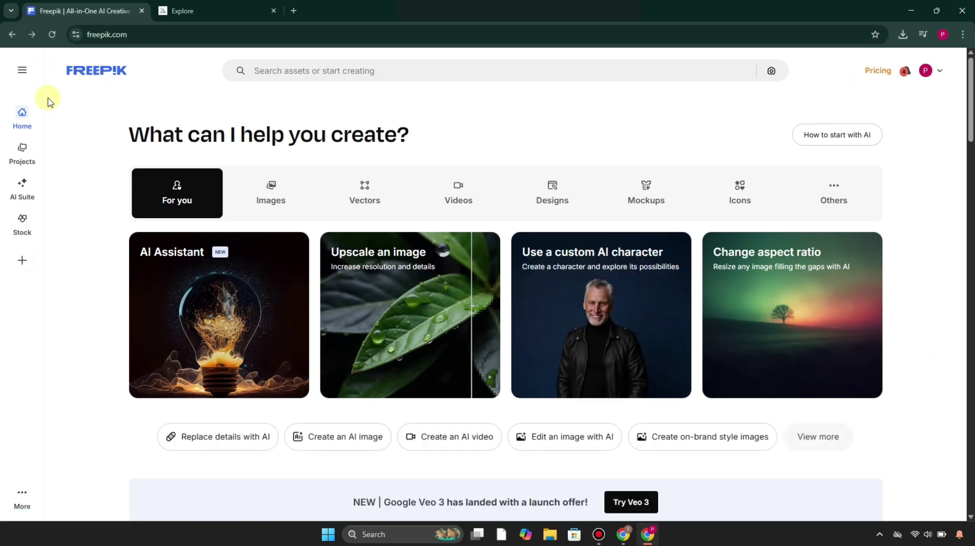
click(158, 10)
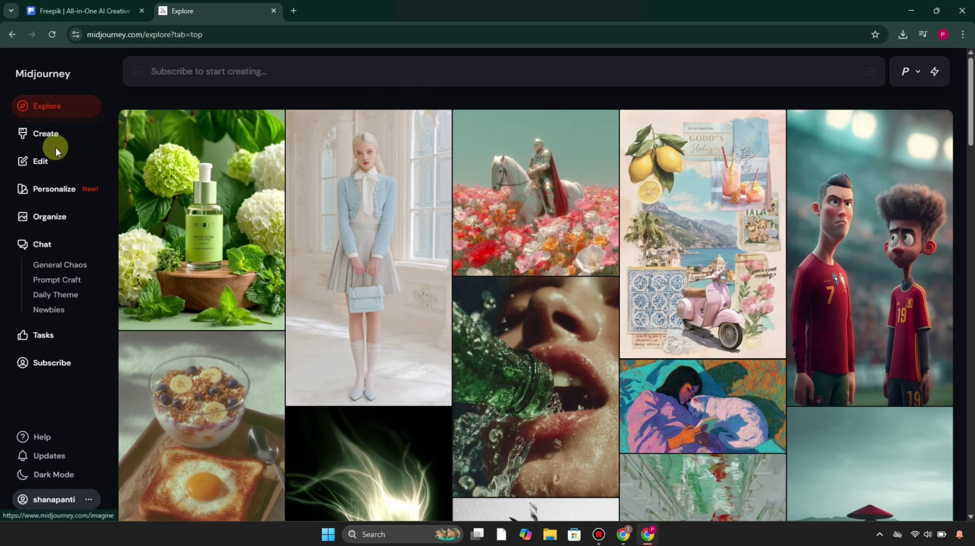
Try Midjourney's Create page, dismiss the subscription offer, then try Create again.
click(47, 133)
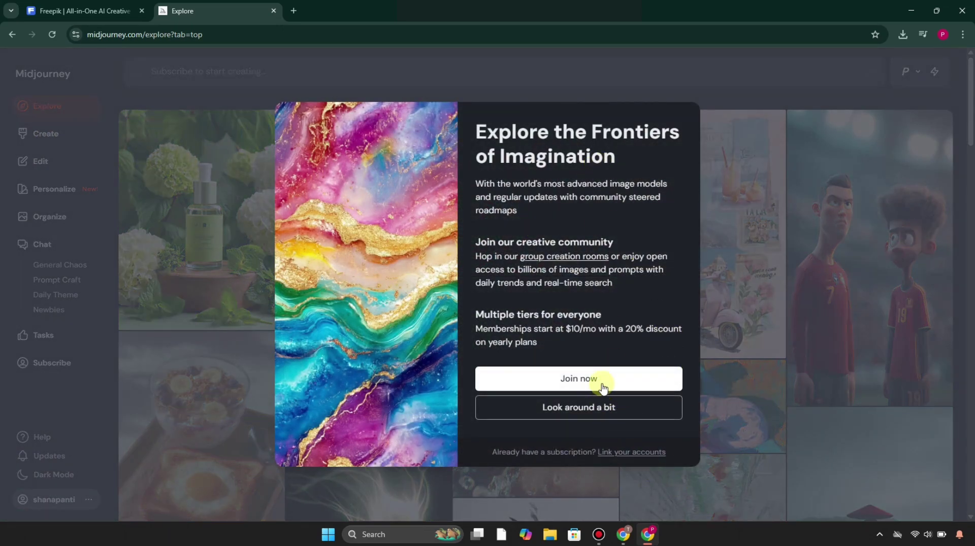
click(740, 75)
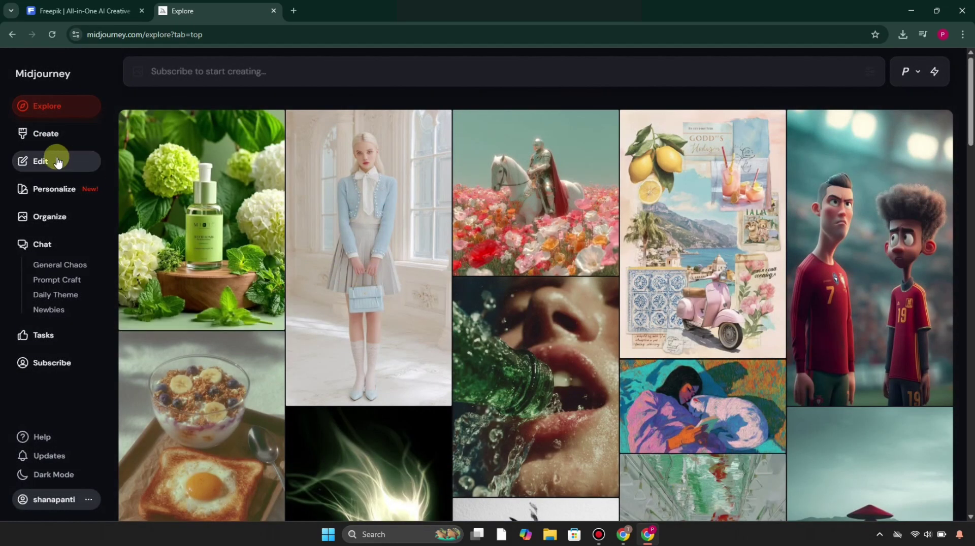
scroll(80, 409, down, 5)
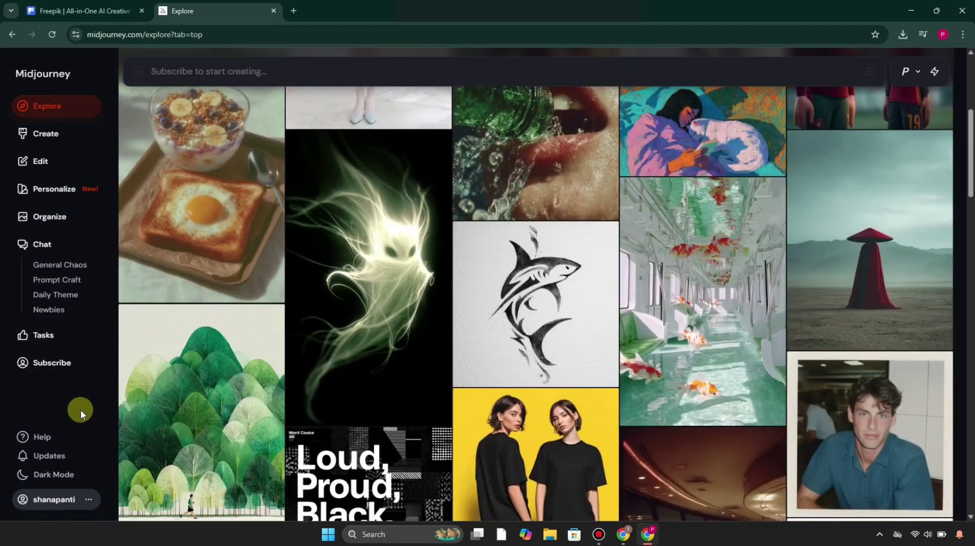
scroll(305, 272, up, 5)
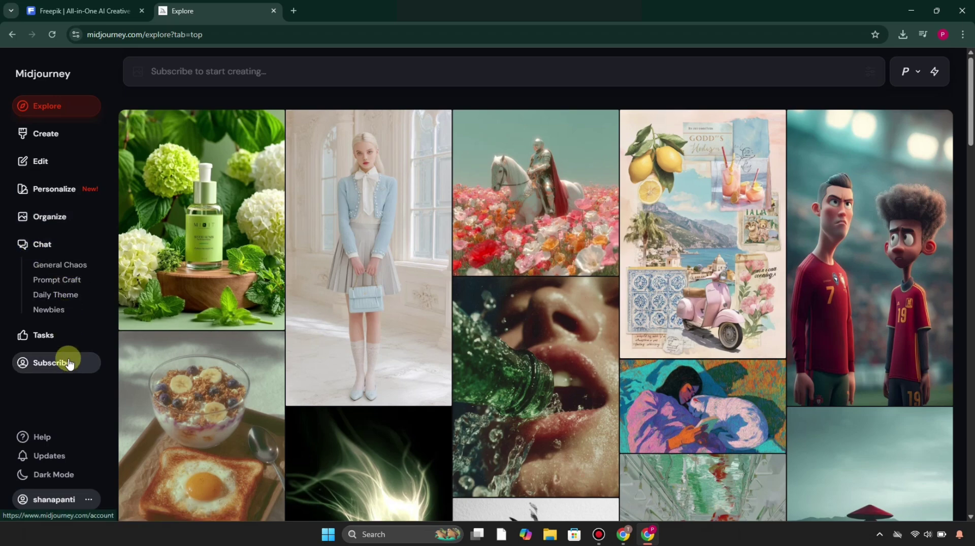
click(60, 134)
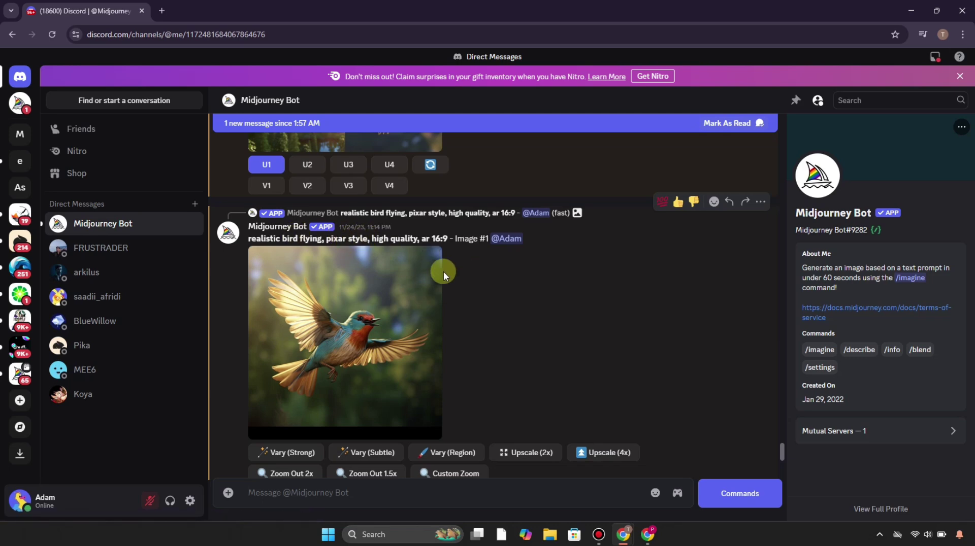
Scroll through the bot's earlier bird, fish and flower images and preview the Viggle video.
scroll(401, 368, up, 1)
scroll(401, 368, up, 6)
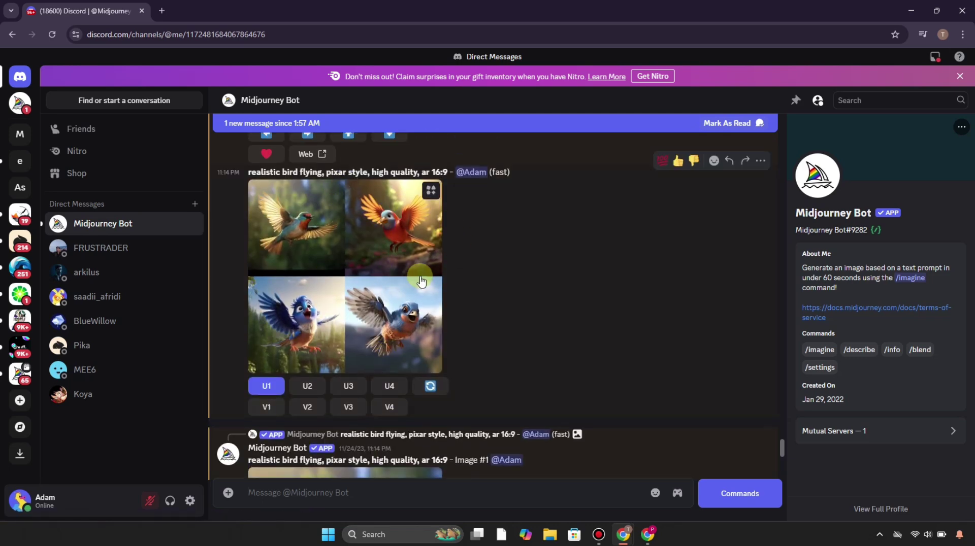
scroll(351, 248, up, 2)
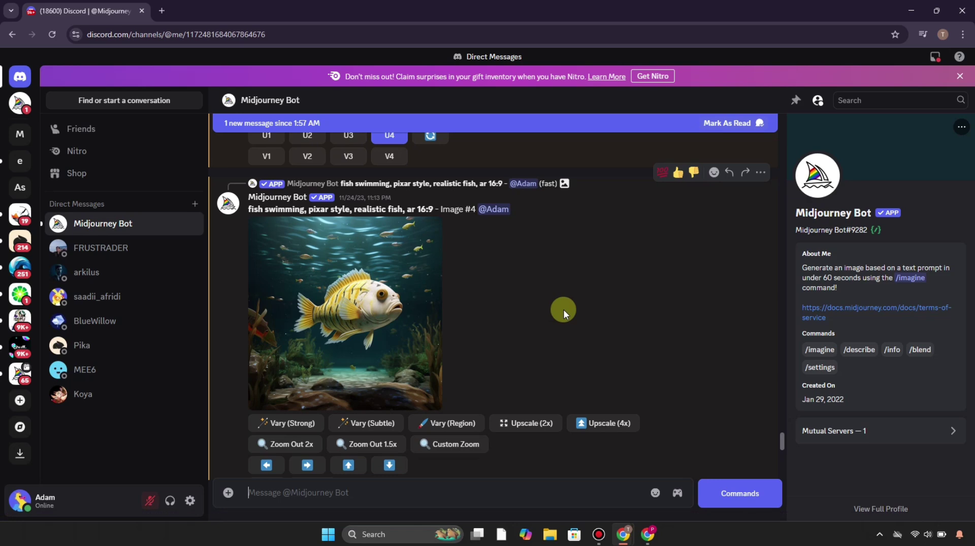
scroll(495, 330, down, 10)
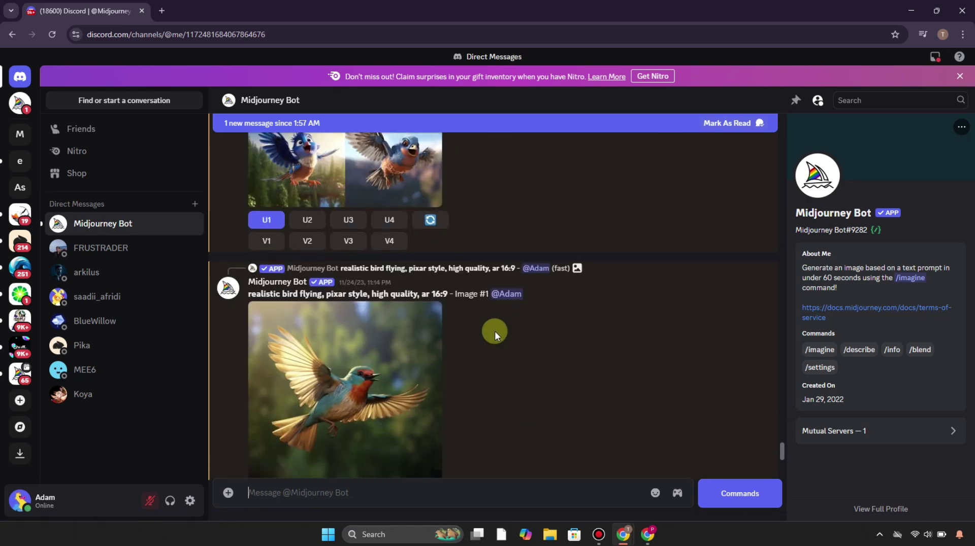
scroll(382, 242, up, 5)
scroll(382, 242, down, 12)
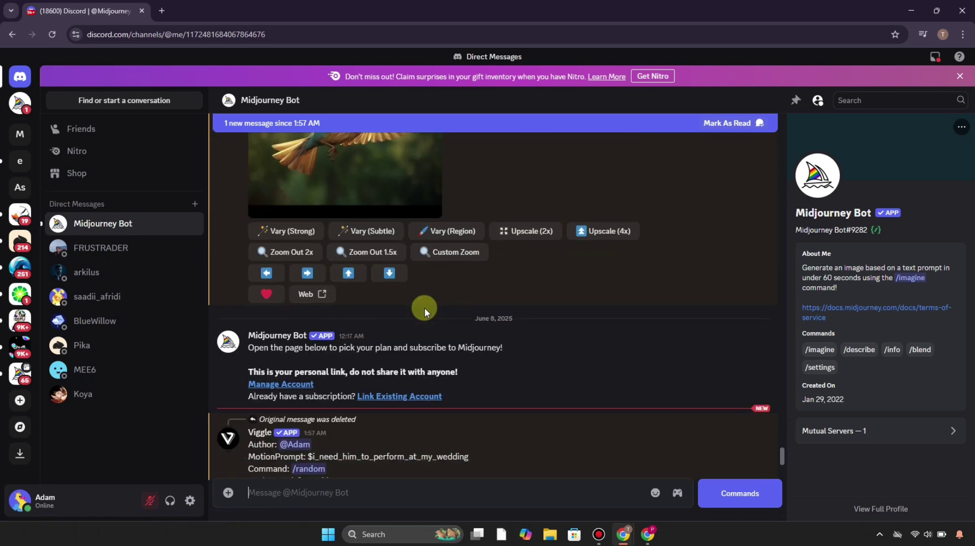
click(325, 366)
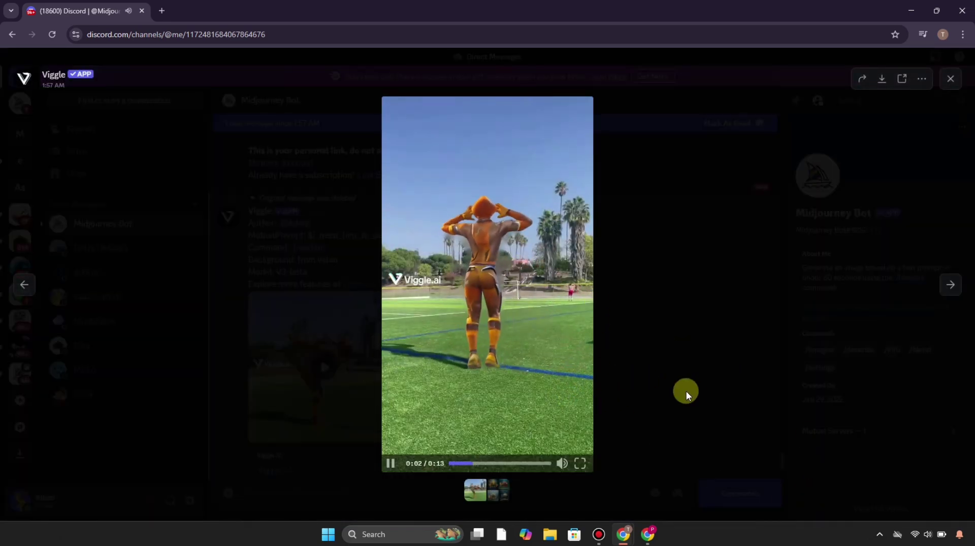
click(682, 391)
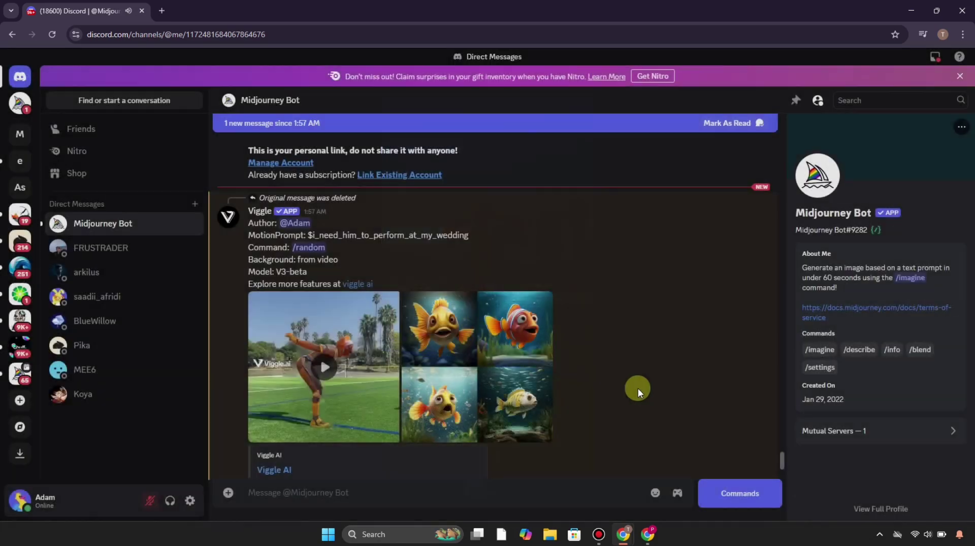
Scroll the chat again, close the Nitro banner and return to the Midjourney Explore gallery.
scroll(556, 379, up, 10)
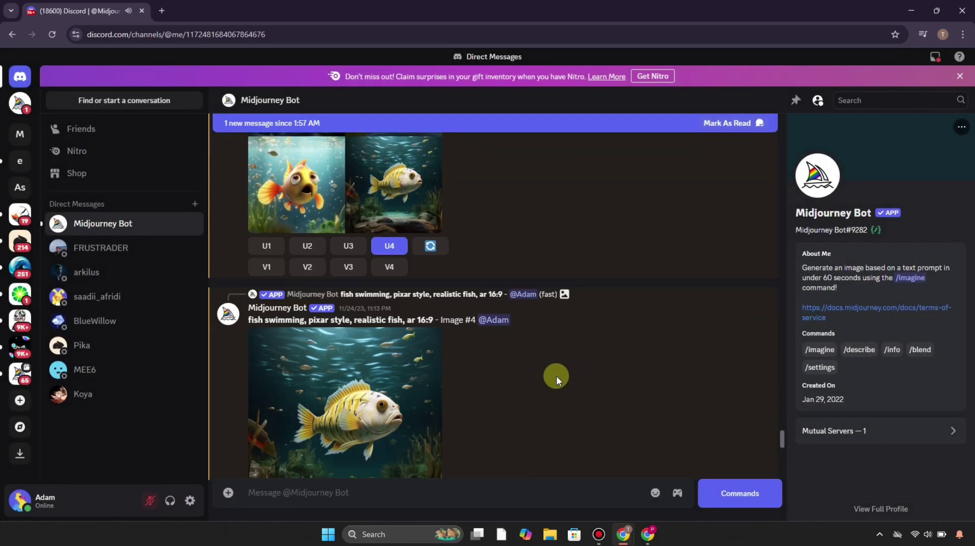
scroll(556, 376, up, 5)
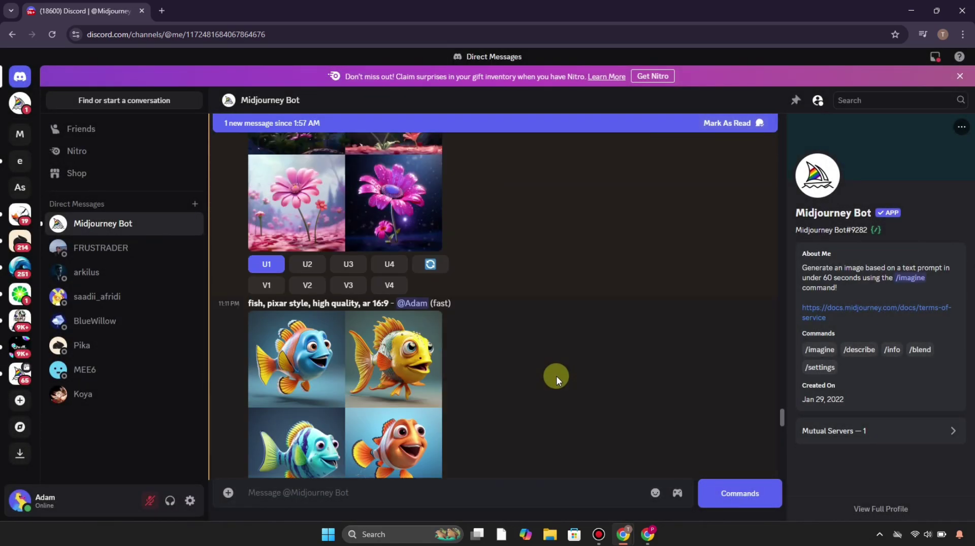
scroll(711, 358, down, 6)
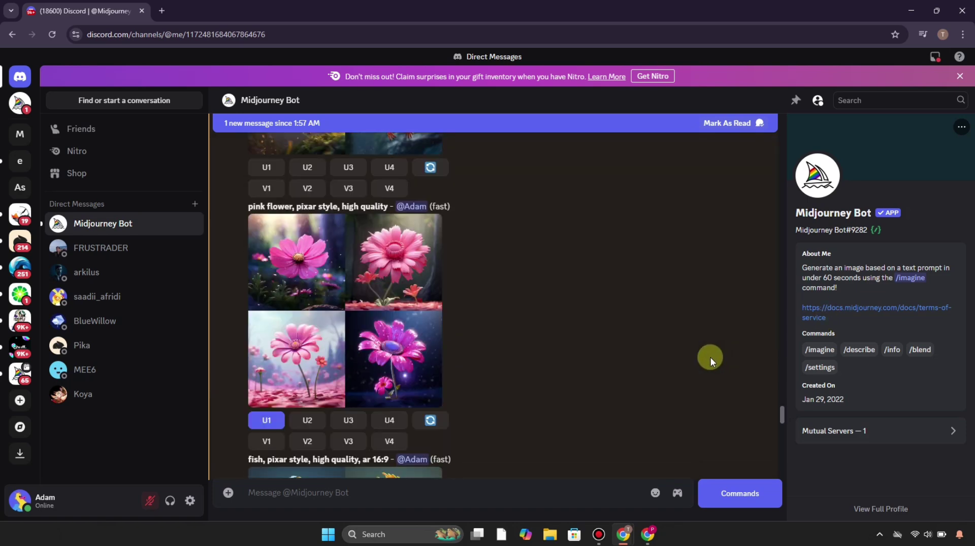
scroll(708, 360, down, 10)
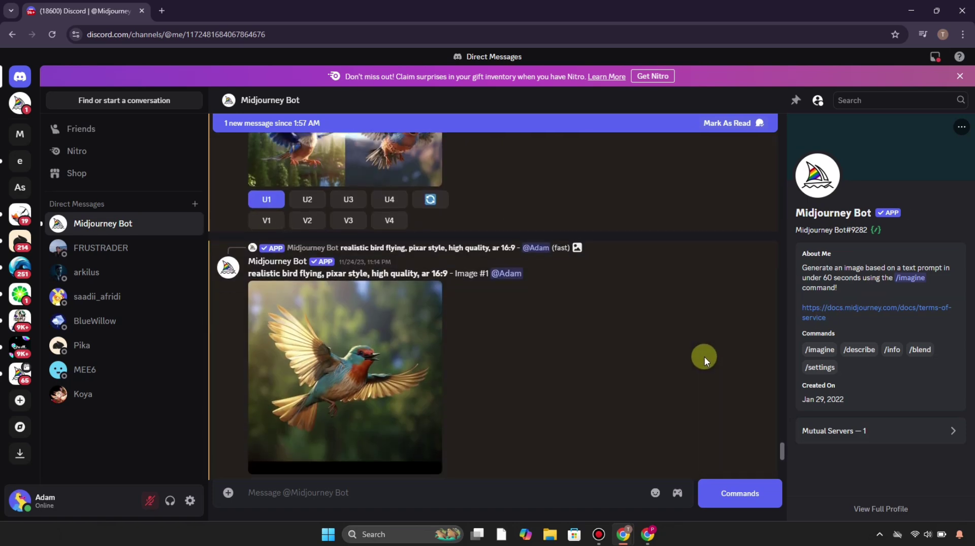
scroll(703, 356, down, 1)
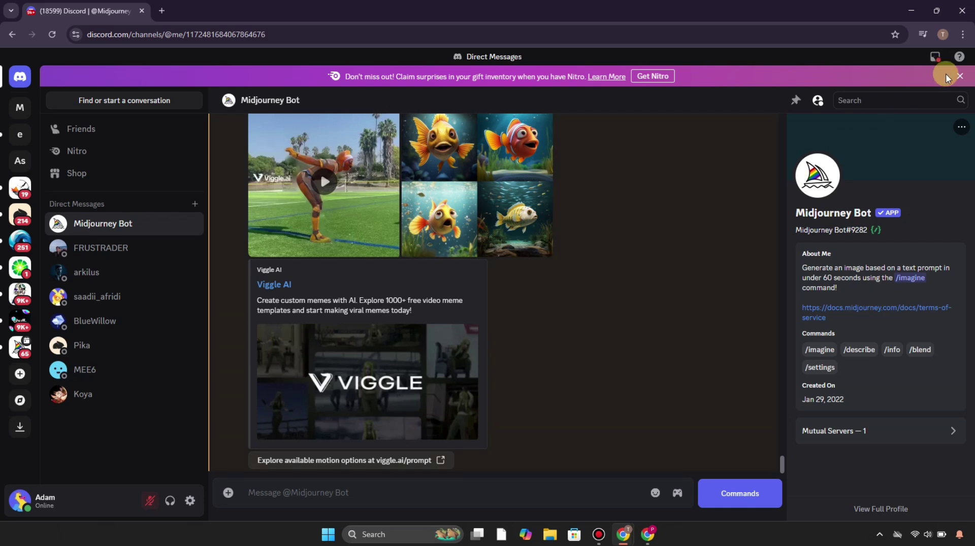
click(959, 77)
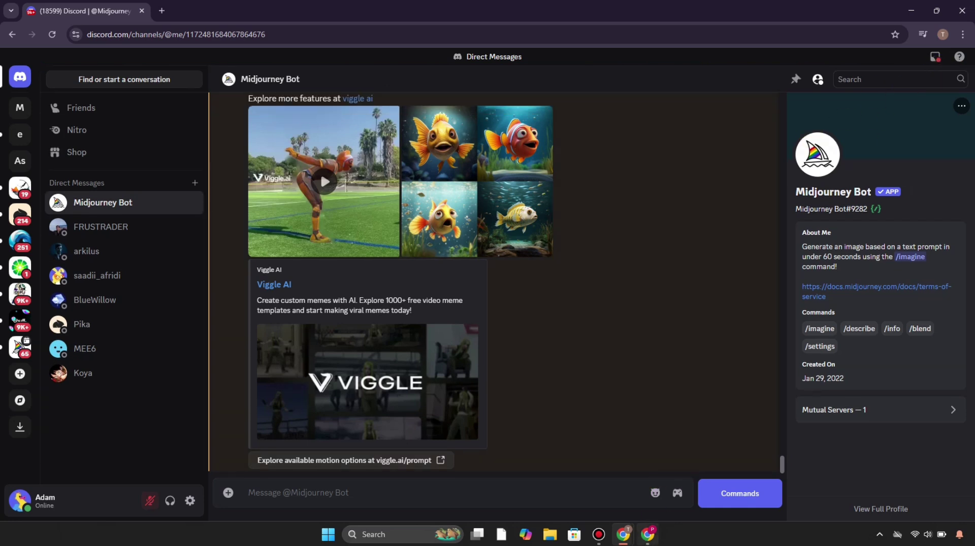
click(648, 534)
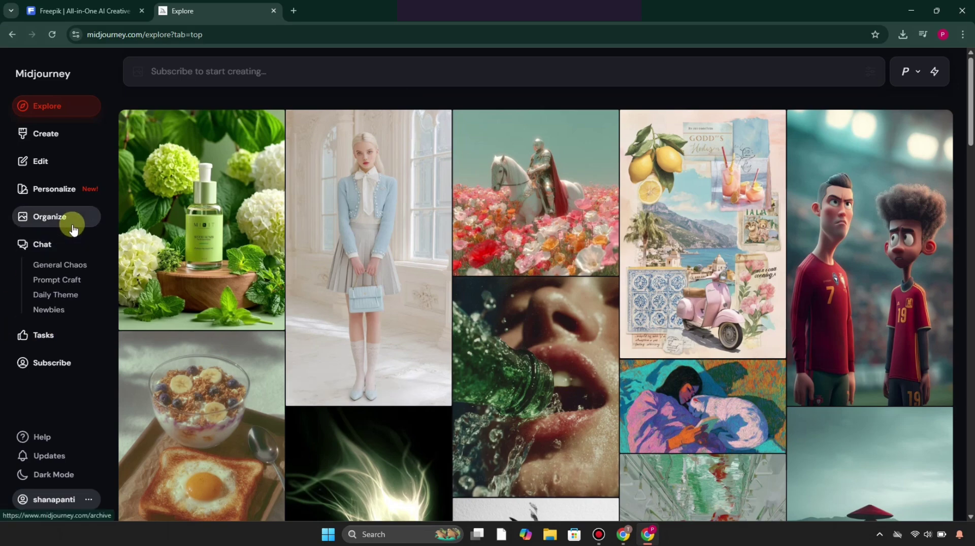
scroll(794, 239, down, 4)
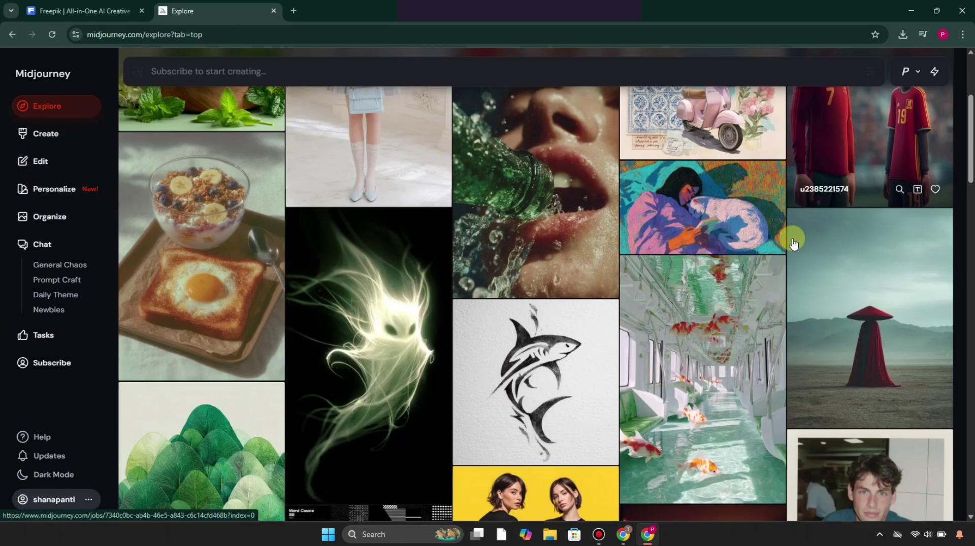
scroll(780, 381, up, 5)
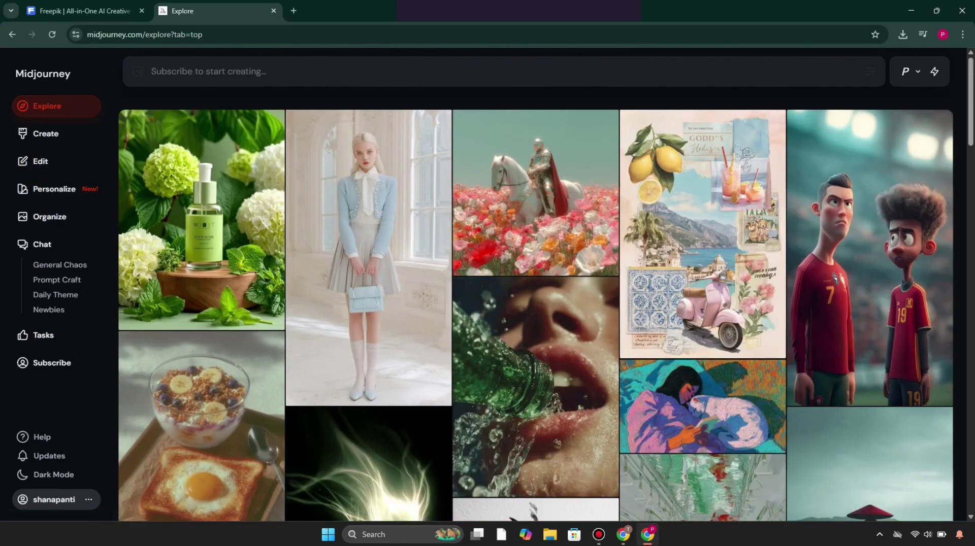